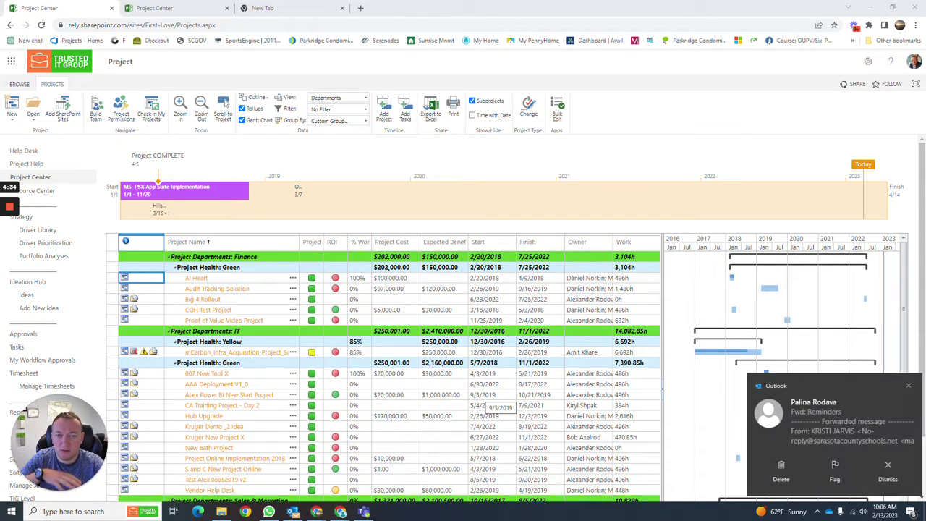
Step: Start a new (XL) PMO Project named 'Alex Test Project with Check in issue', fixing the typos
{"action": "left_click", "coordinate": [12, 116]}
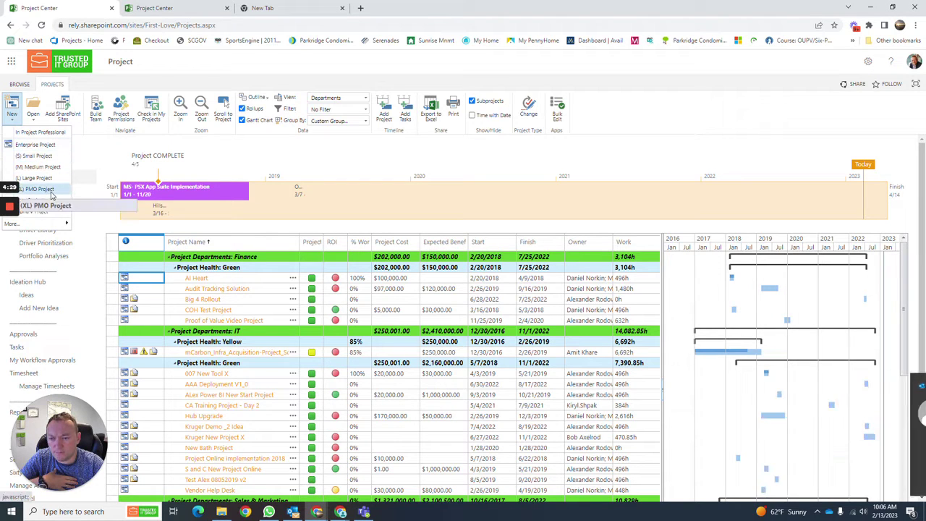
{"action": "left_click", "coordinate": [51, 194]}
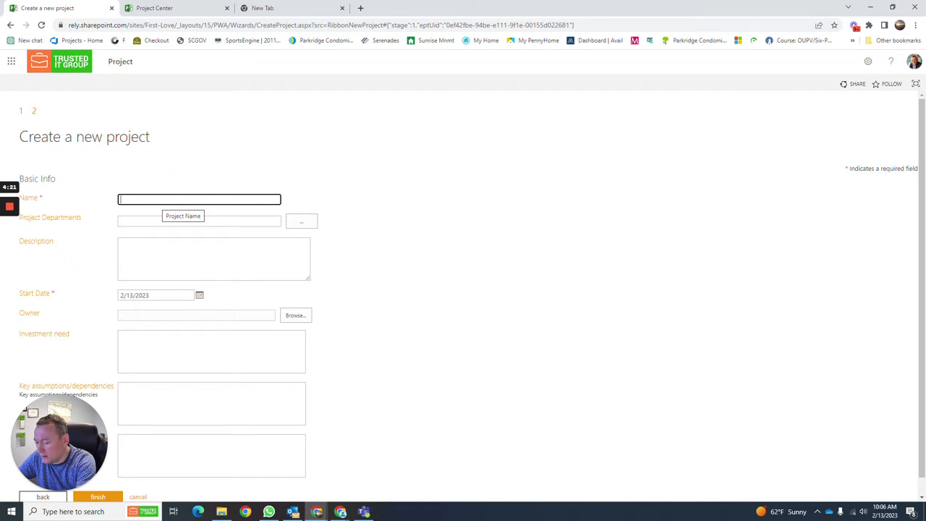
{"action": "type", "text": "ALex Test "}
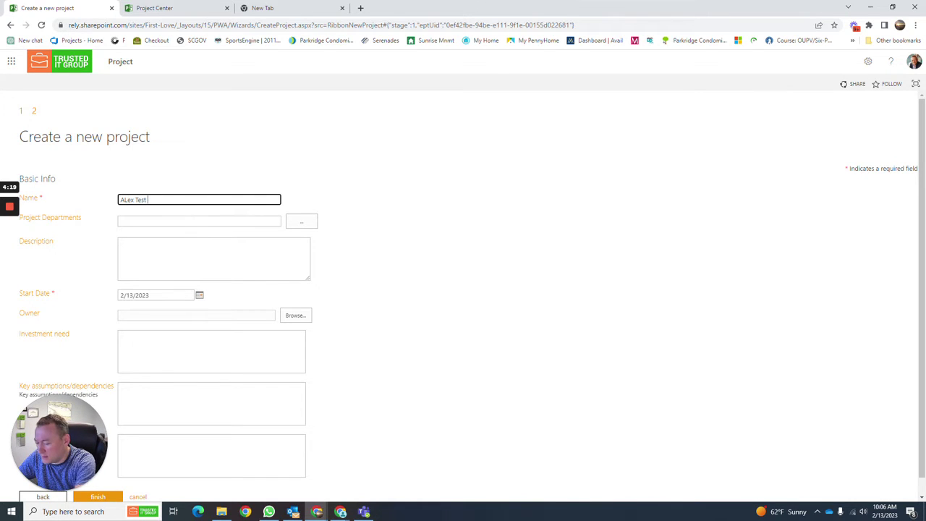
{"action": "type", "text": "Project with C"}
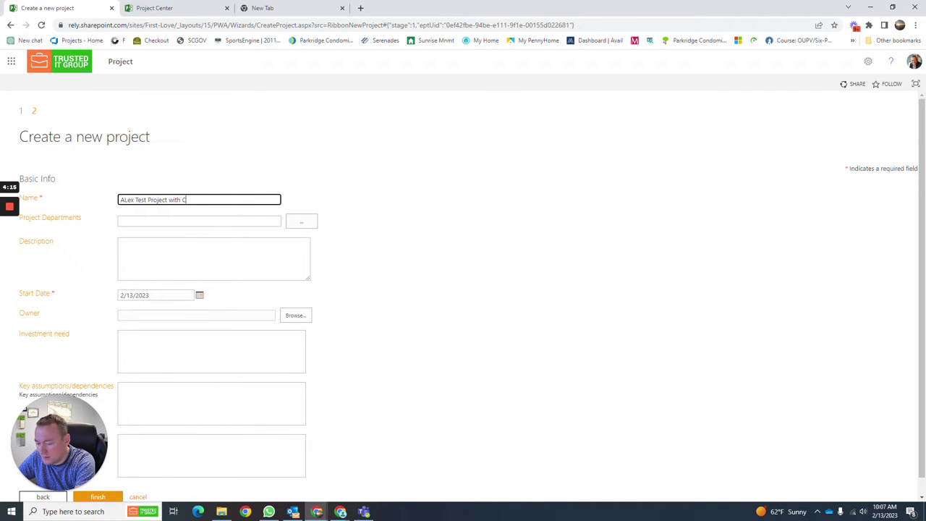
{"action": "type", "text": "jecheck in"}
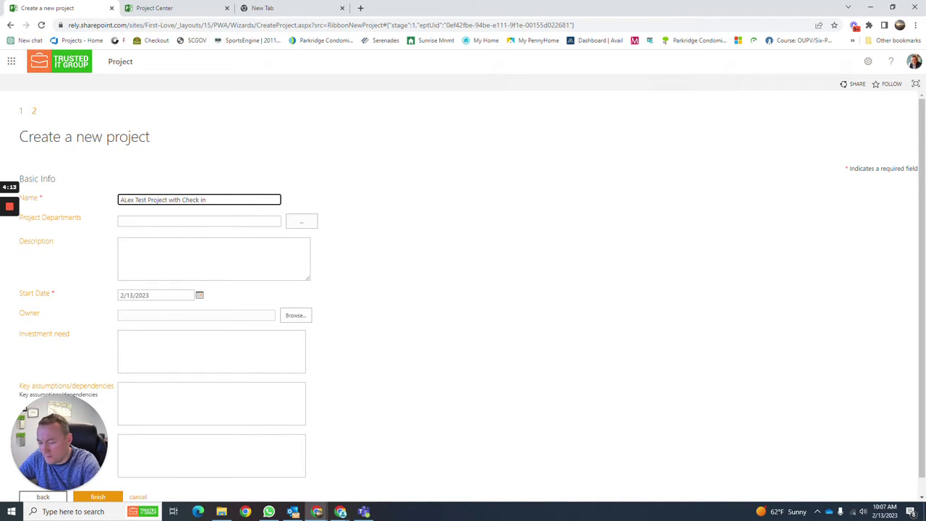
{"action": "type", "text": " issue"}
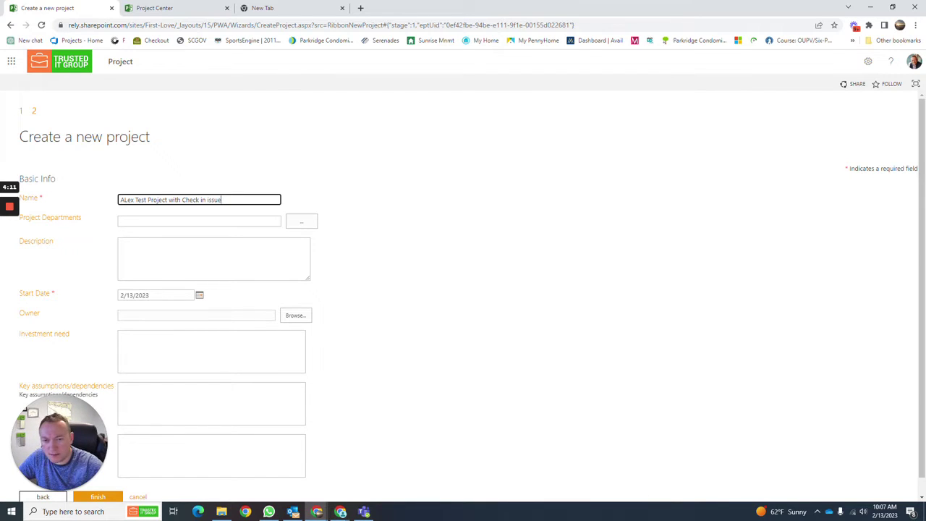
{"action": "left_click", "coordinate": [128, 200]}
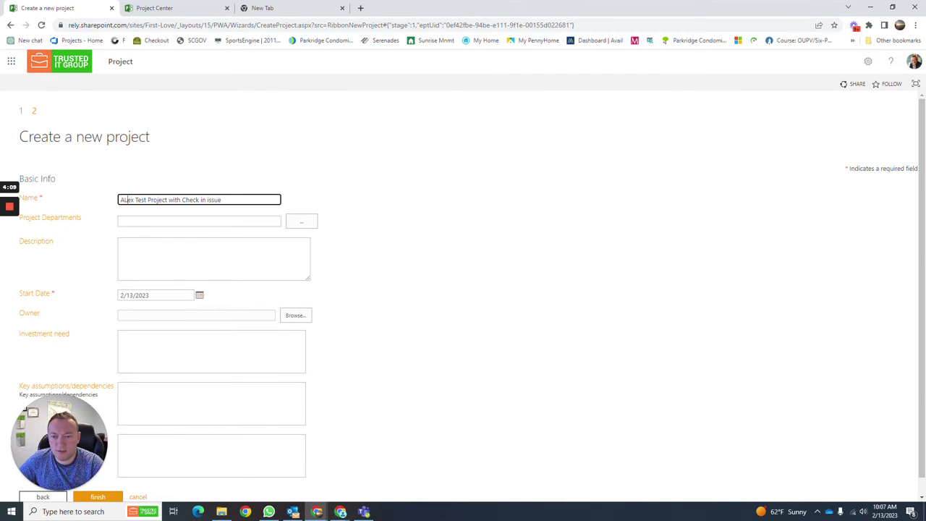
{"action": "key", "text": "BackSpace"}
{"action": "type", "text": "l"}
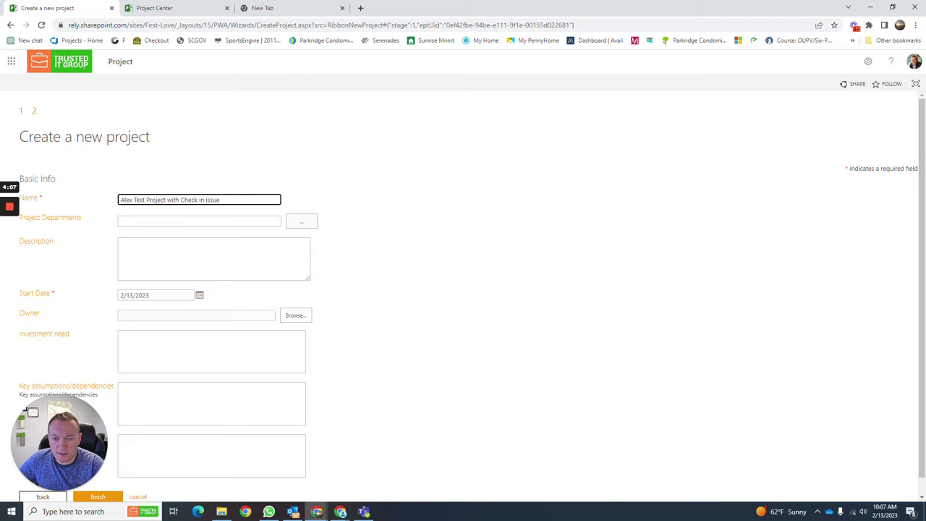
{"action": "left_click", "coordinate": [383, 210]}
{"action": "scroll", "coordinate": [398, 238], "scroll_direction": "down", "scroll_amount": 1}
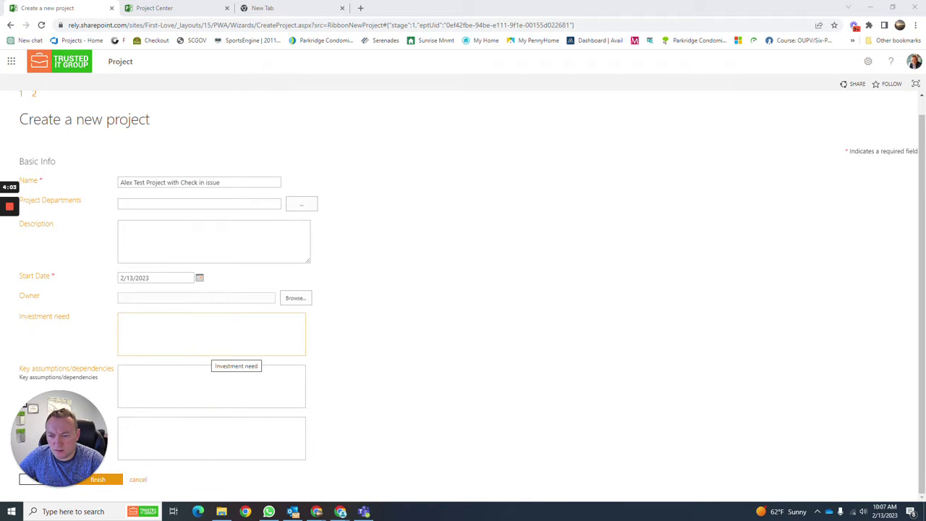
Step: Assign the project to the Finance department and submit the form
{"action": "left_click", "coordinate": [301, 204]}
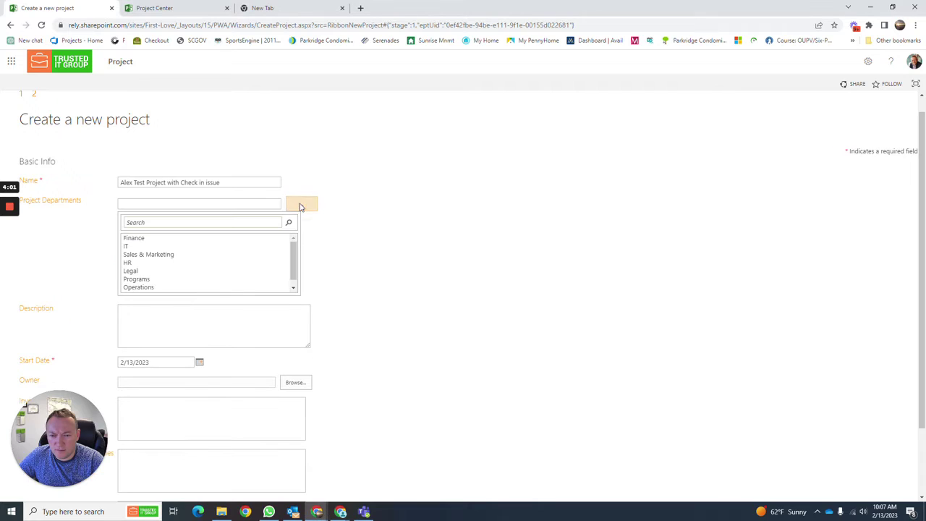
{"action": "left_click", "coordinate": [134, 238]}
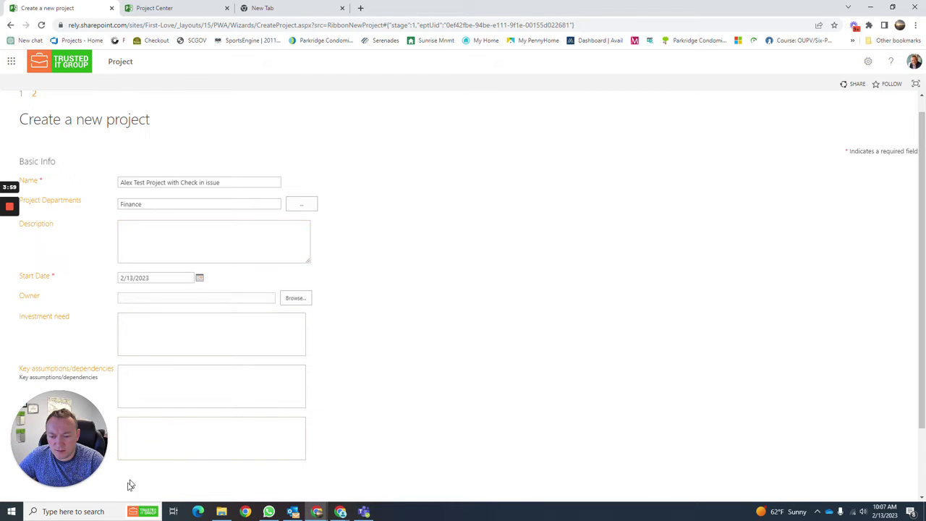
{"action": "scroll", "coordinate": [409, 393], "scroll_direction": "down", "scroll_amount": 2}
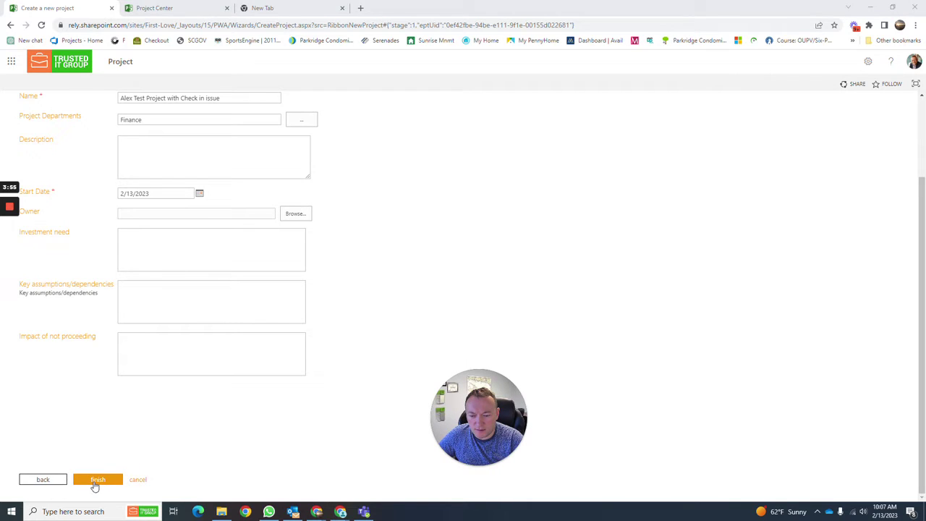
{"action": "left_click", "coordinate": [96, 480]}
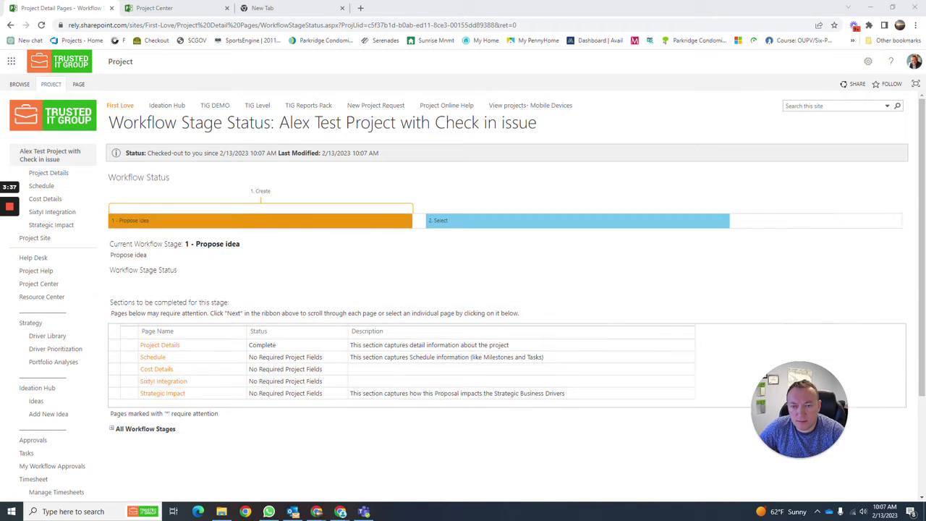
Step: Highlight the project's checked-out status and title on the Workflow Stage Status page, then view its Schedule
{"action": "mouse_move", "coordinate": [147, 153]}
{"action": "left_mouse_down"}
{"action": "mouse_move", "coordinate": [275, 153]}
{"action": "mouse_move", "coordinate": [148, 154]}
{"action": "left_mouse_up"}
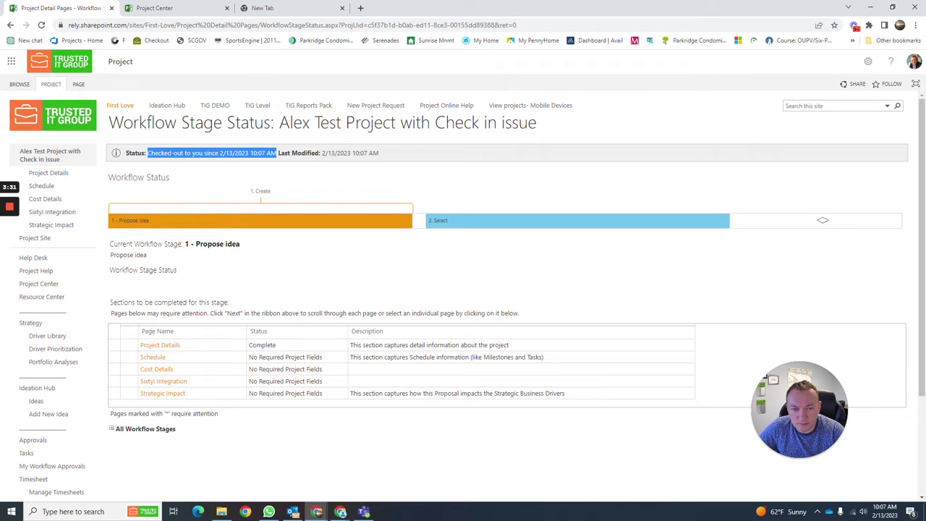
{"action": "left_click_drag", "start_coordinate": [280, 123], "coordinate": [545, 130]}
{"action": "left_click", "coordinate": [41, 186]}
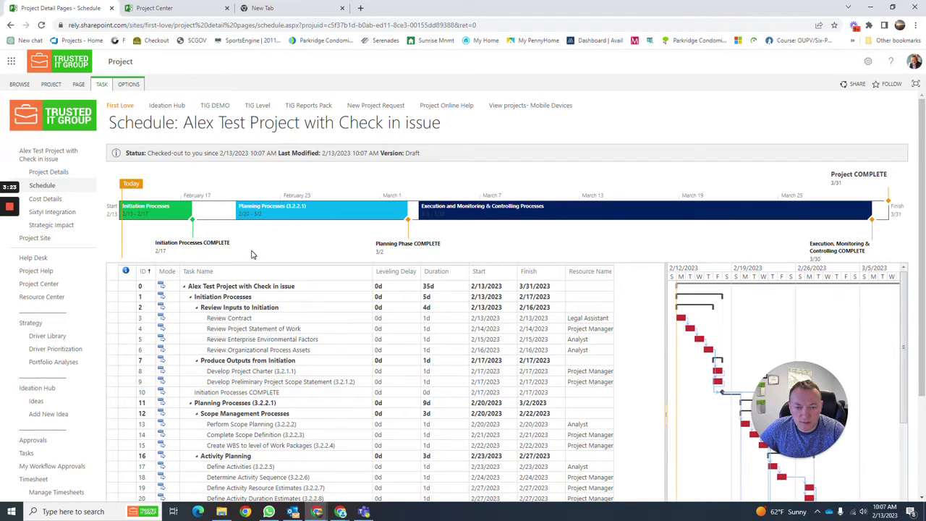
Step: Give Review Contract and the next three tasks 5-day durations, then publish the schedule
{"action": "left_click", "coordinate": [438, 322]}
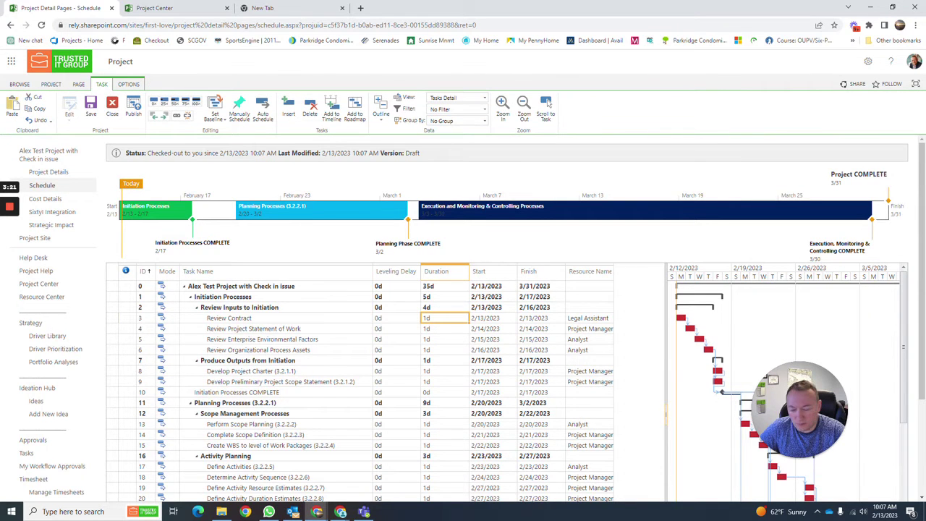
{"action": "type", "text": "5"}
{"action": "key", "text": "Return"}
{"action": "type", "text": "5"}
{"action": "key", "text": "Return"}
{"action": "type", "text": "5"}
{"action": "key", "text": "Return"}
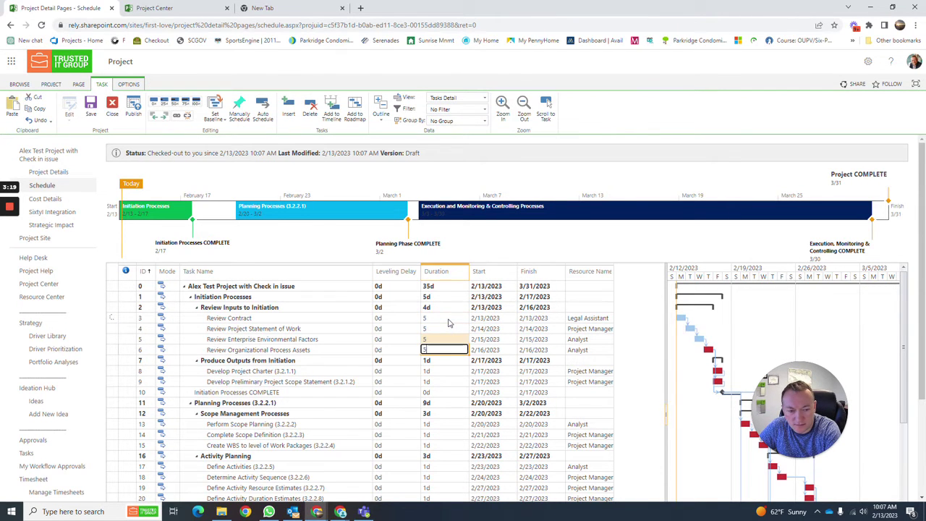
{"action": "type", "text": "5"}
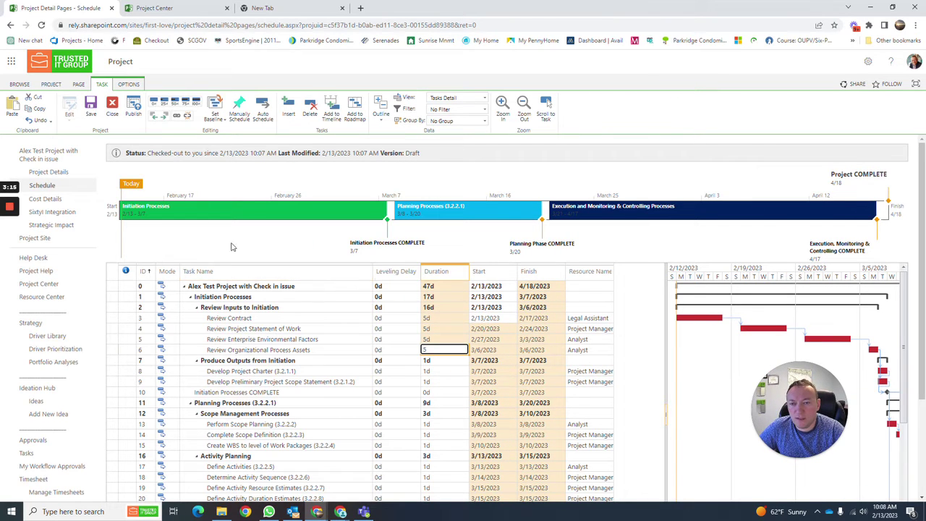
{"action": "left_click", "coordinate": [133, 118]}
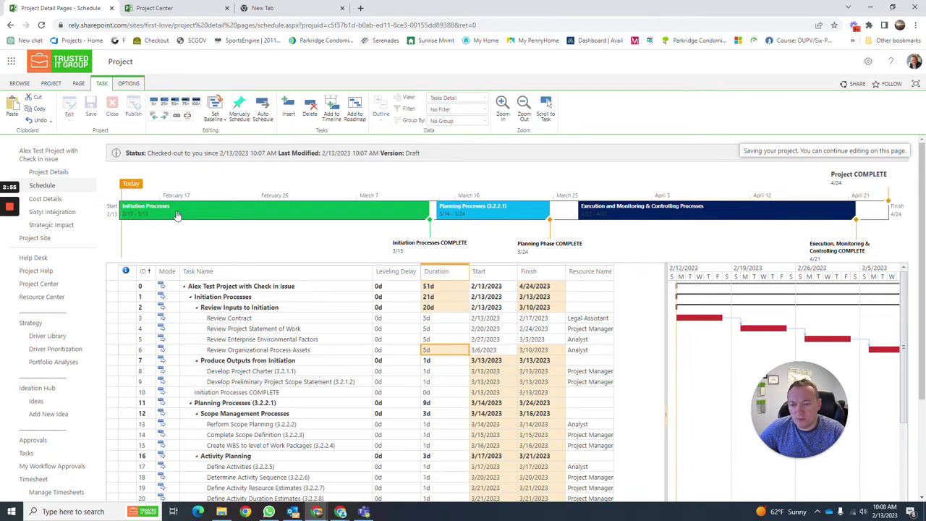
{"action": "left_click", "coordinate": [41, 286]}
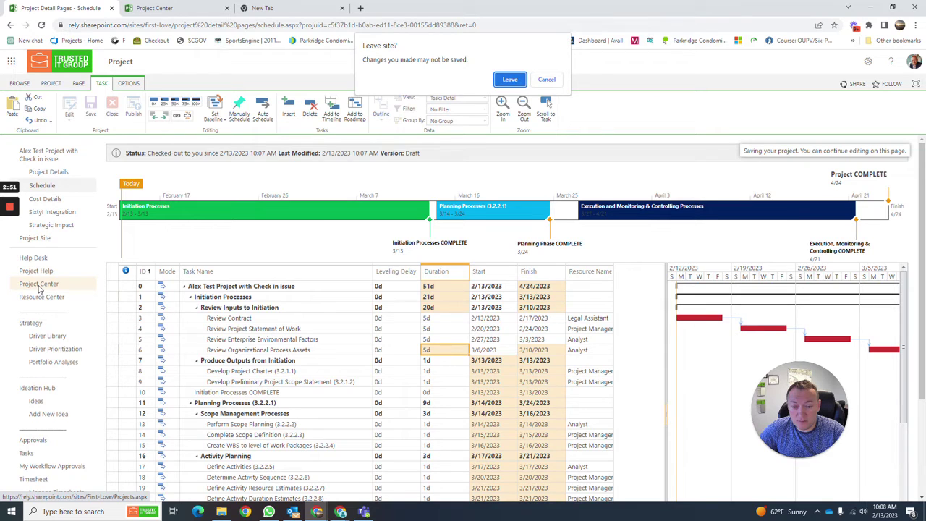
Step: Leave the schedule page, select the new project in Project Center and open it in Project Professional
{"action": "left_click", "coordinate": [507, 81]}
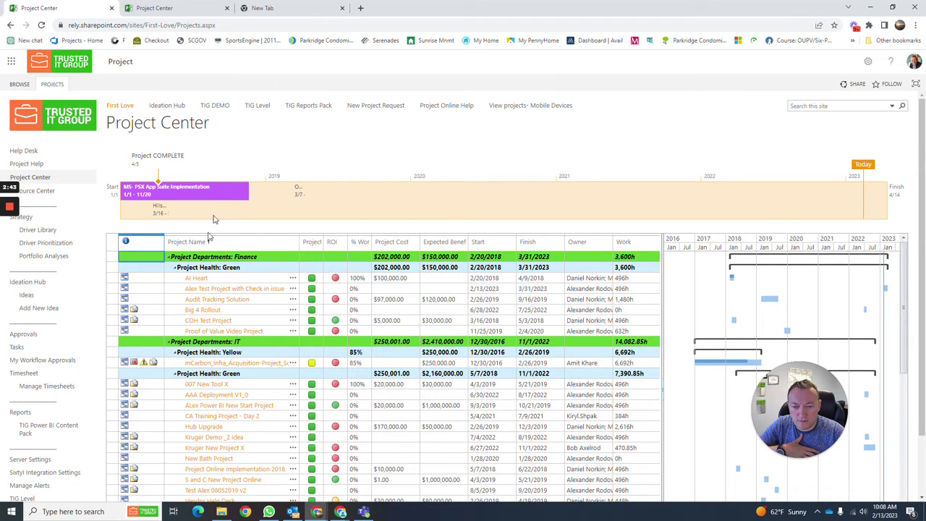
{"action": "left_click", "coordinate": [333, 290]}
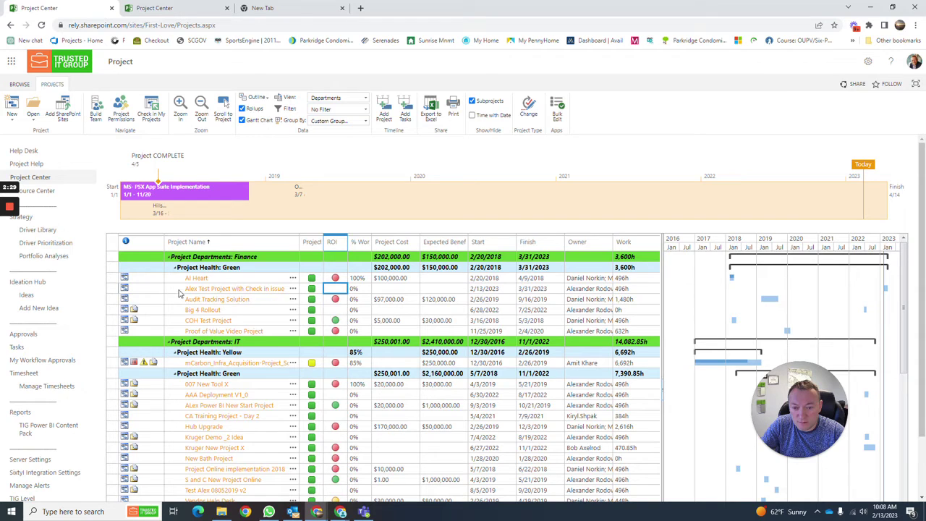
{"action": "left_click", "coordinate": [123, 290]}
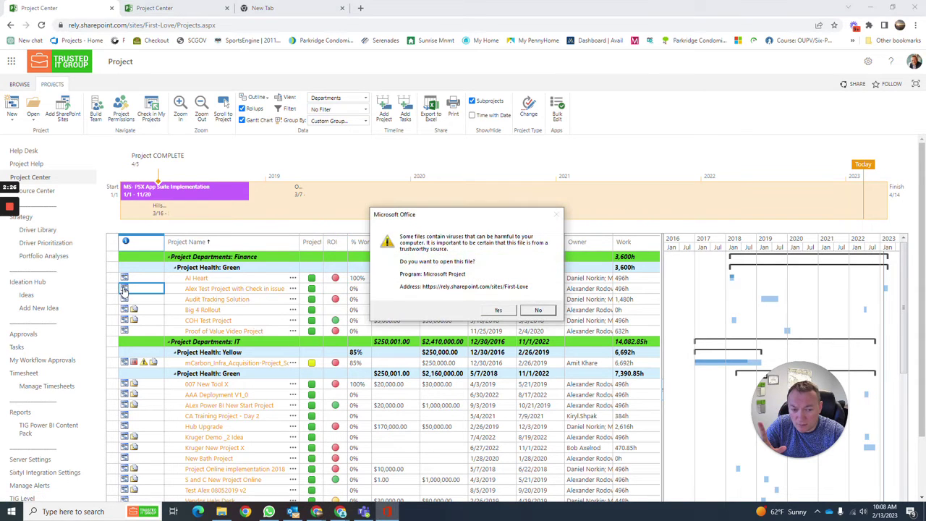
Step: Allow the browser prompt to open the project file in Microsoft Project
{"action": "left_click", "coordinate": [497, 310]}
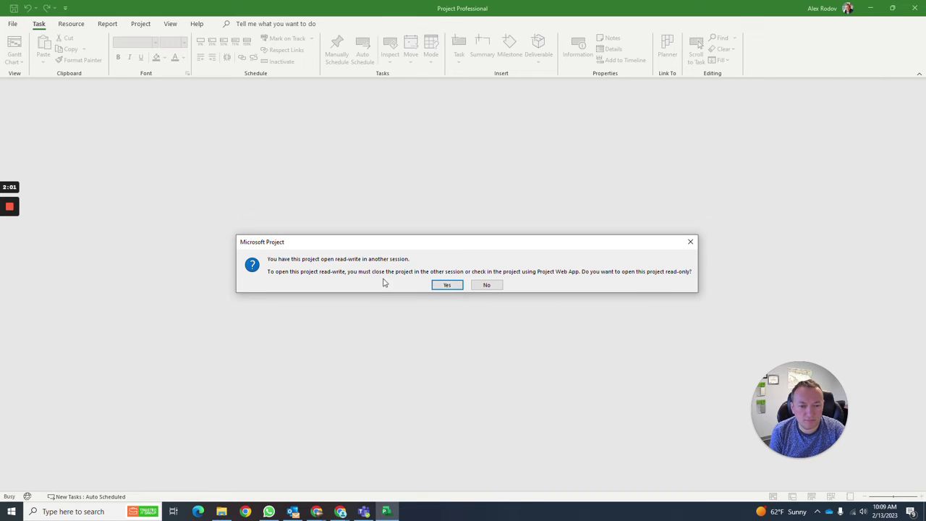
Step: Open the project read-only, dismiss the resource warning, and try a check-out that fails as already checked out
{"action": "left_click", "coordinate": [441, 285]}
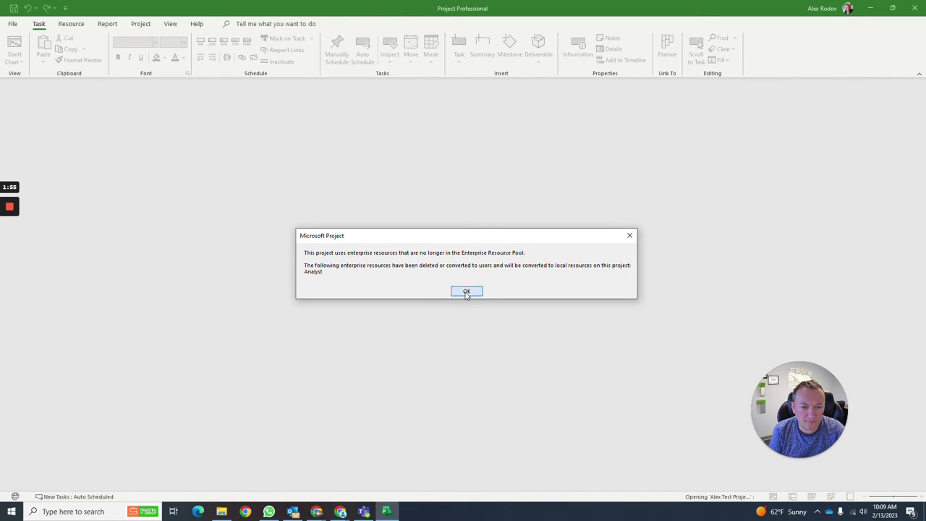
{"action": "left_click", "coordinate": [467, 291]}
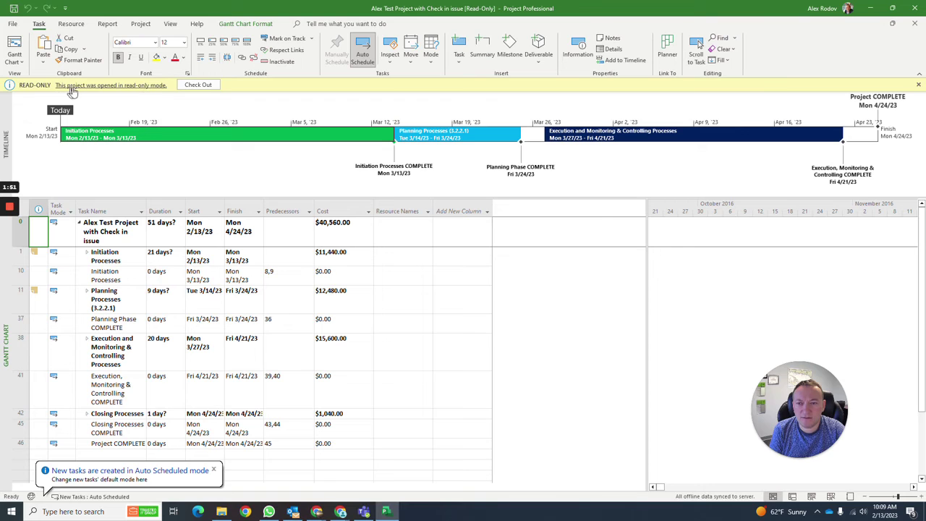
{"action": "left_click", "coordinate": [195, 84]}
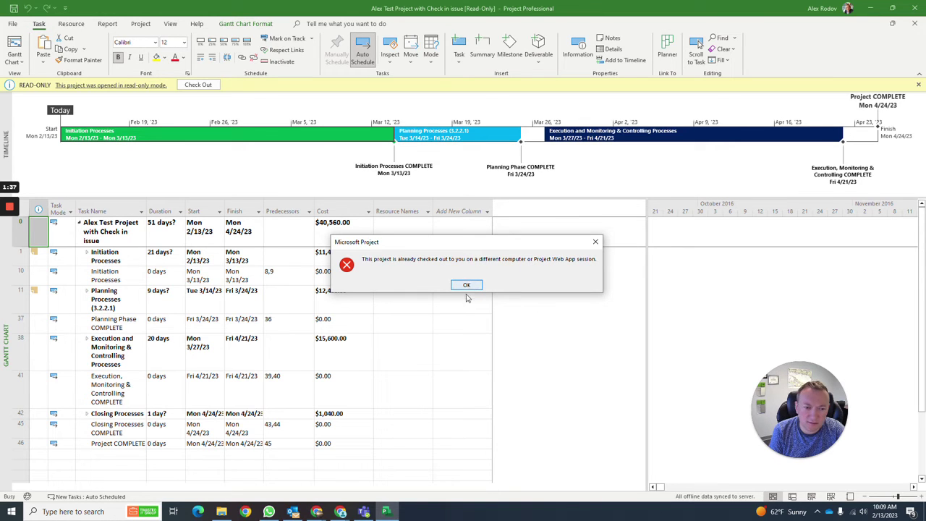
{"action": "left_click", "coordinate": [468, 287]}
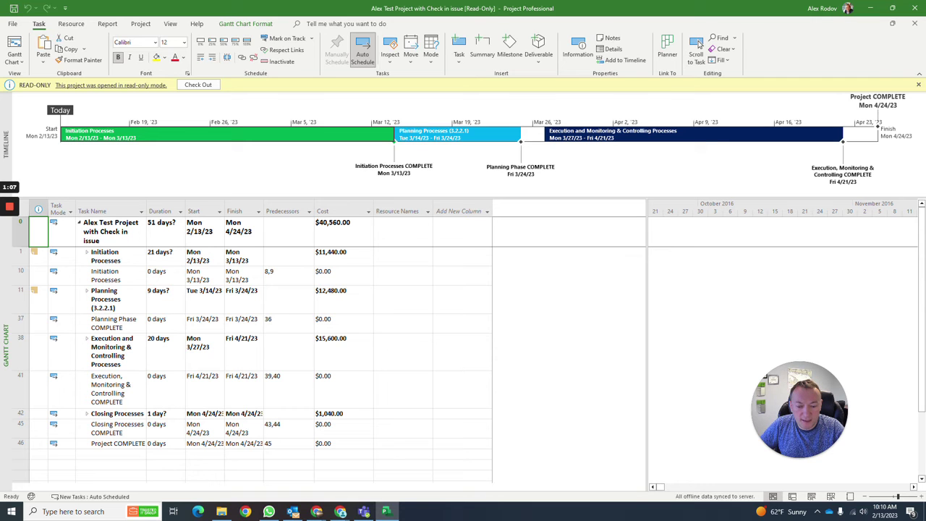
{"action": "left_click", "coordinate": [245, 512]}
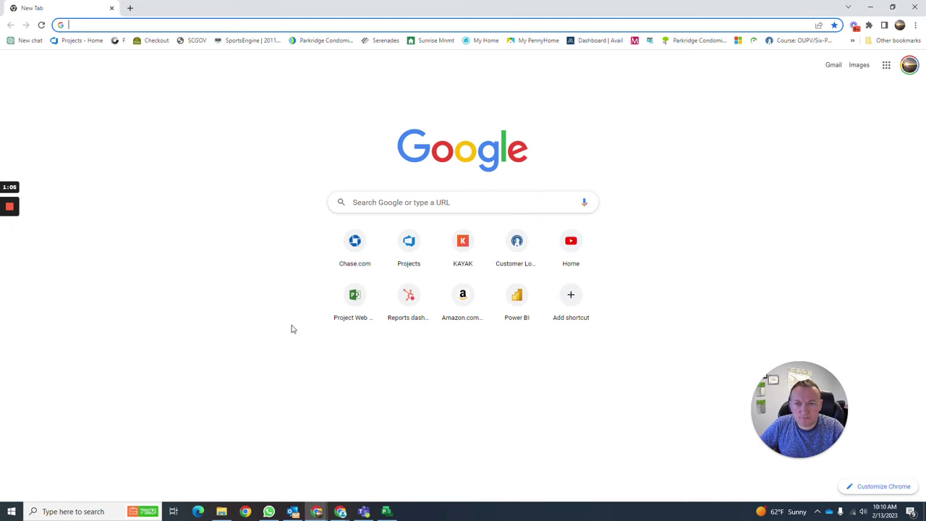
Step: From Project Center, open the test project and close it with Check it in
{"action": "key", "text": "alt+Tab"}
{"action": "key", "text": "alt+Tab"}
{"action": "key", "text": "alt+Tab"}
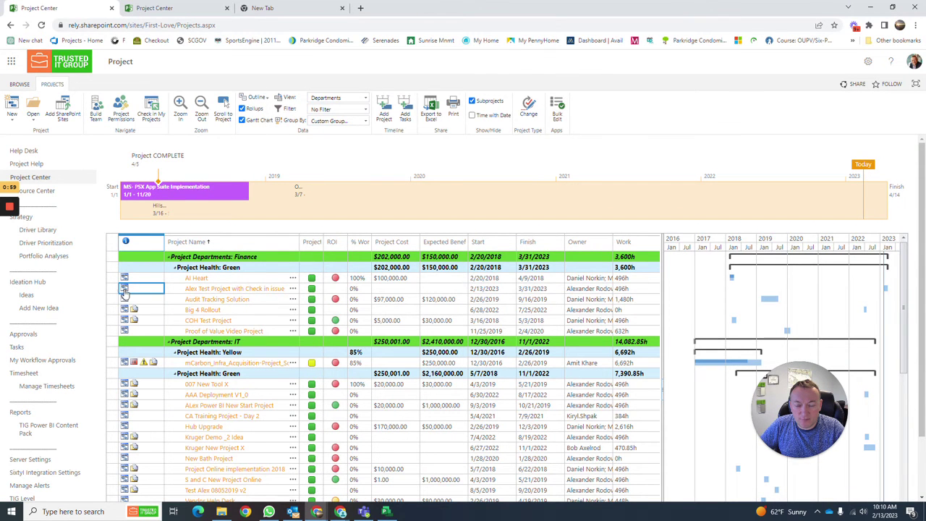
{"action": "left_click", "coordinate": [213, 290]}
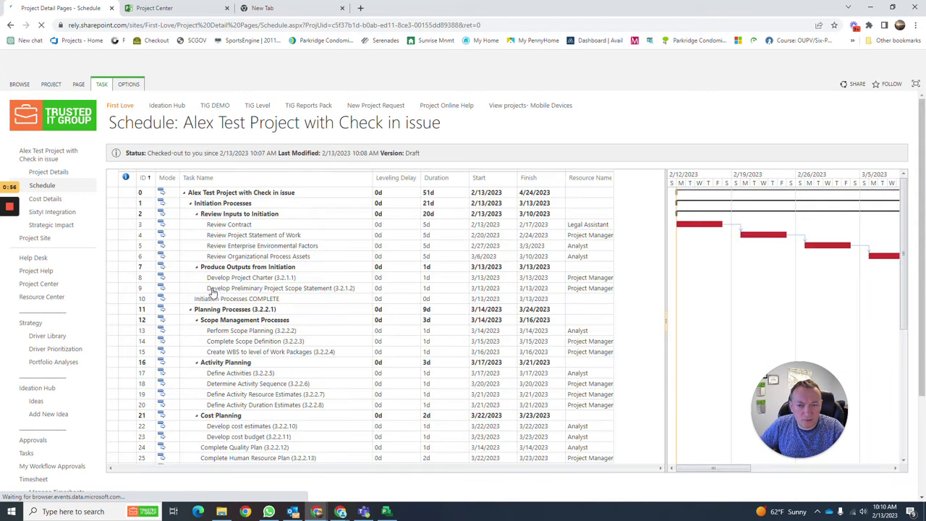
{"action": "left_click", "coordinate": [102, 83]}
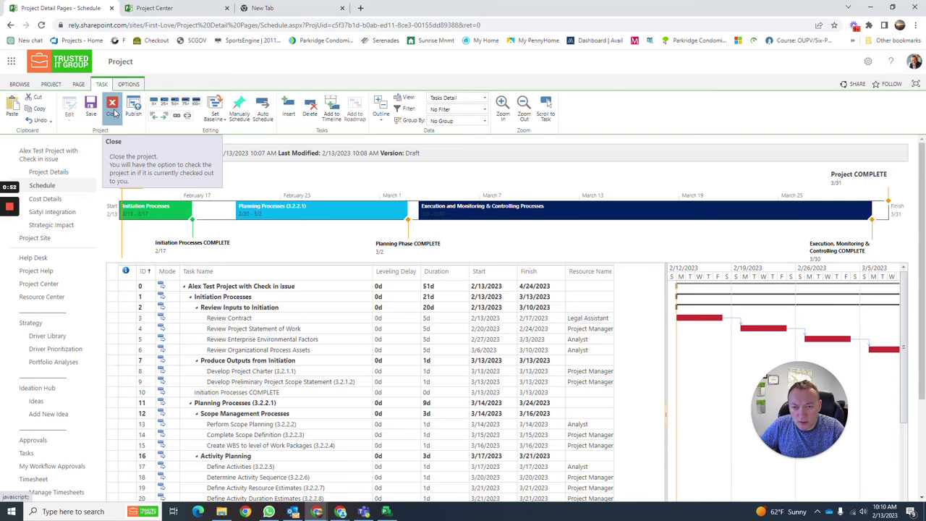
{"action": "left_click", "coordinate": [113, 109]}
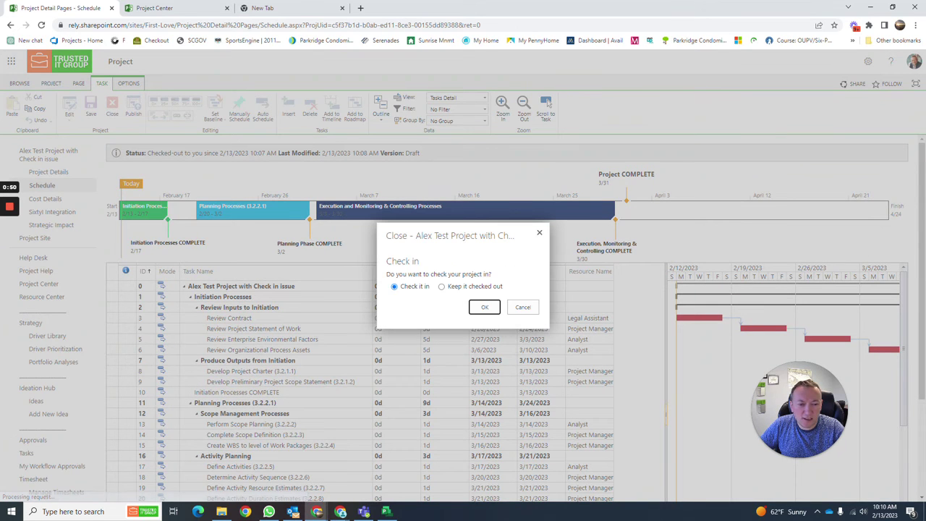
{"action": "left_click", "coordinate": [484, 308]}
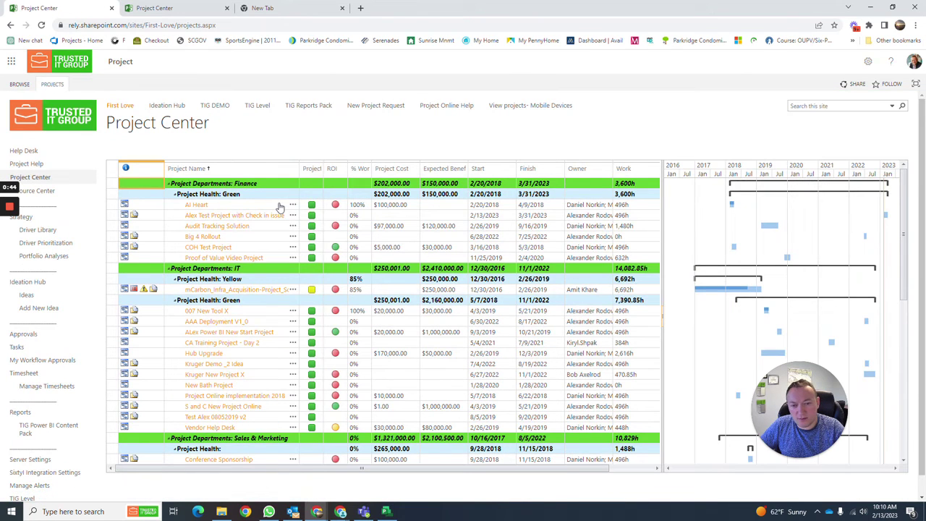
Step: Check out the project in Project Professional and expand the Planning and Initiation Processes phases
{"action": "key", "text": "alt+Tab"}
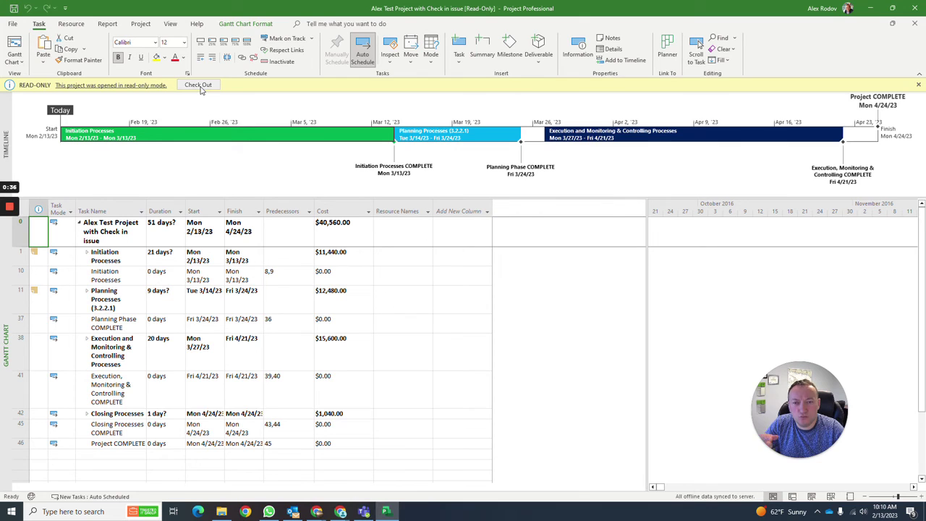
{"action": "left_click", "coordinate": [200, 86]}
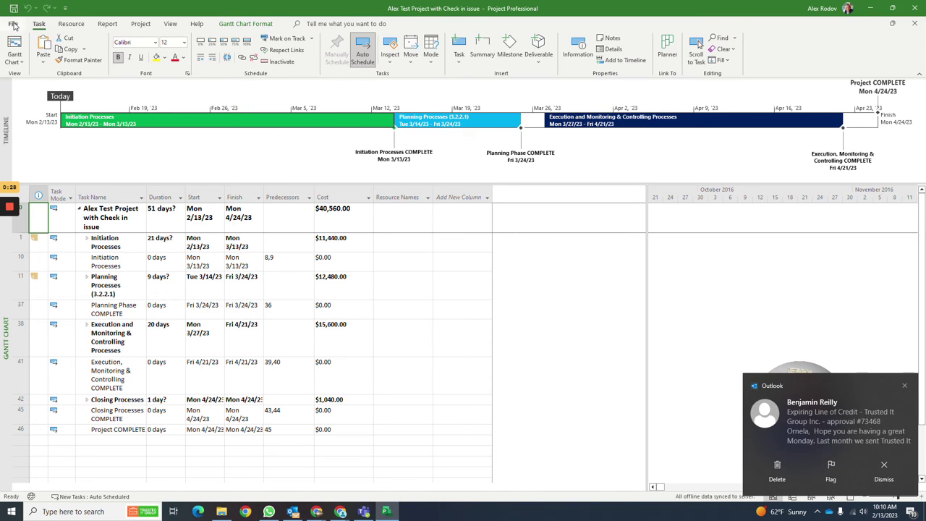
{"action": "key", "text": "Right"}
{"action": "key", "text": "Right"}
{"action": "key", "text": "Down"}
{"action": "key", "text": "Down"}
{"action": "key", "text": "shift+Down"}
{"action": "key", "text": "shift+Down"}
{"action": "key", "text": "shift+Down"}
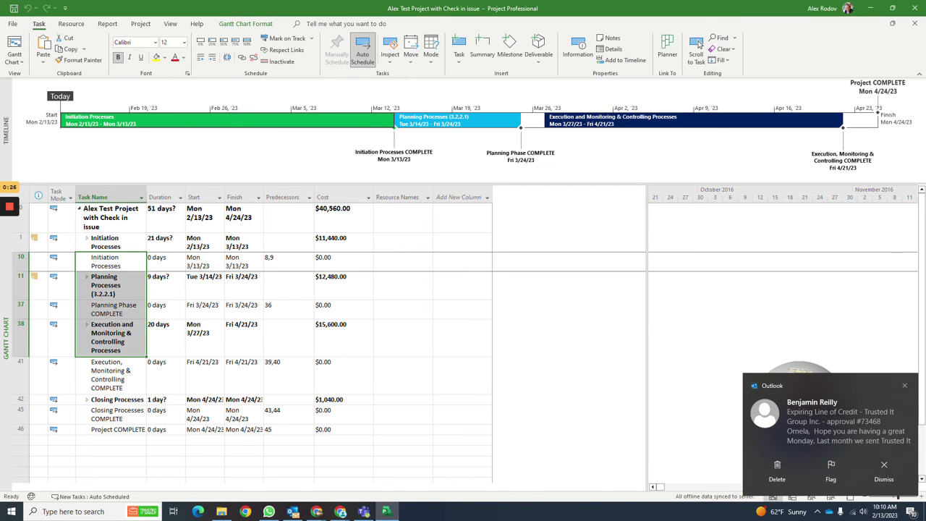
{"action": "key", "text": "alt+shift+equal"}
{"action": "key", "text": "Up"}
{"action": "key", "text": "alt+shift+equal"}
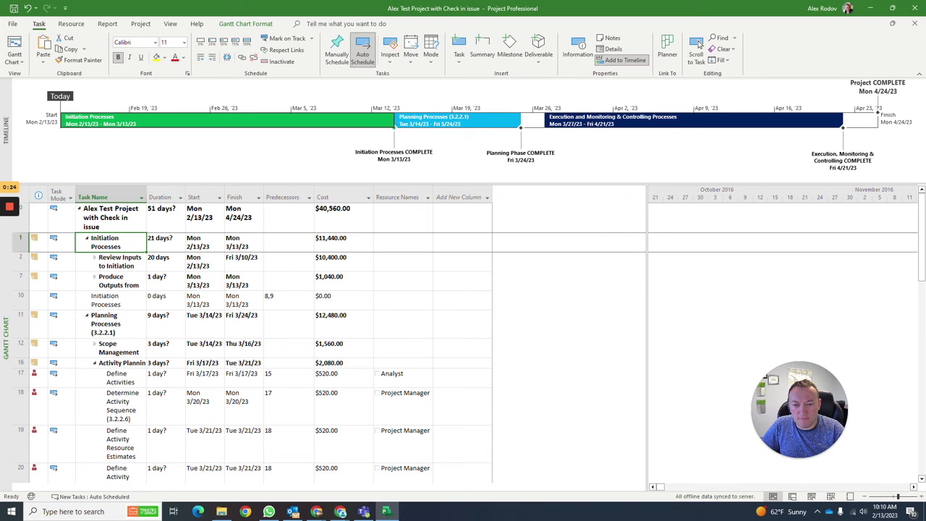
Step: Expand Review Inputs to Initiation and select the durations of rows 4–6
{"action": "left_click", "coordinate": [93, 259]}
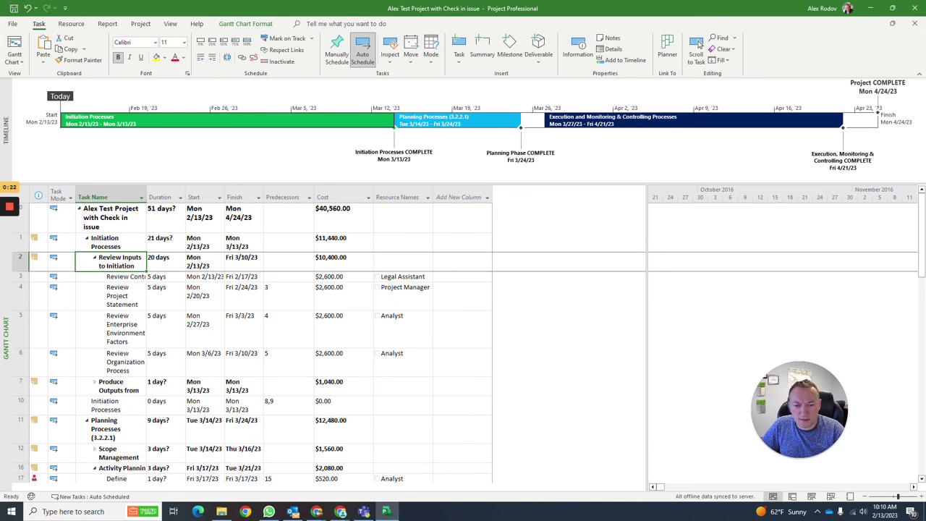
{"action": "key", "text": "Right"}
{"action": "key", "text": "Down"}
{"action": "key", "text": "Down"}
{"action": "key", "text": "shift+Down"}
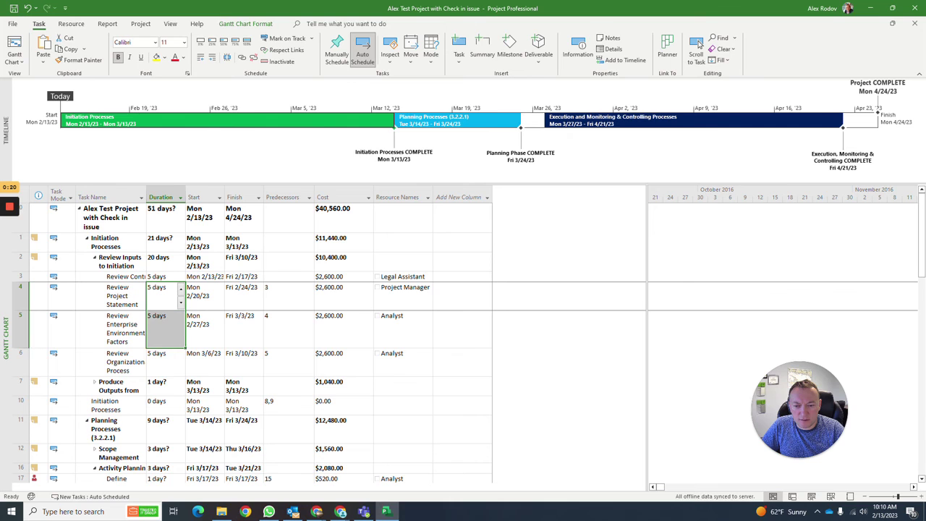
{"action": "key", "text": "shift+Down"}
{"action": "key", "text": "Left"}
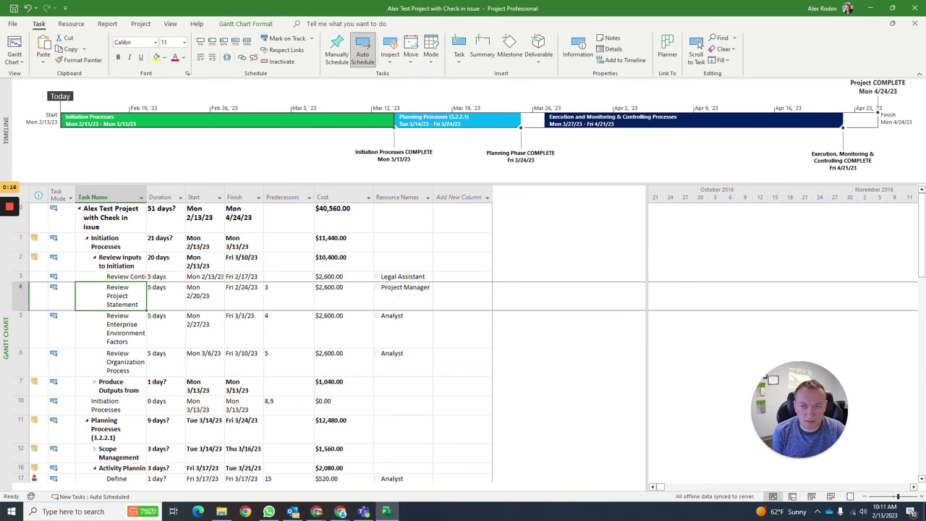
{"action": "left_click", "coordinate": [13, 24]}
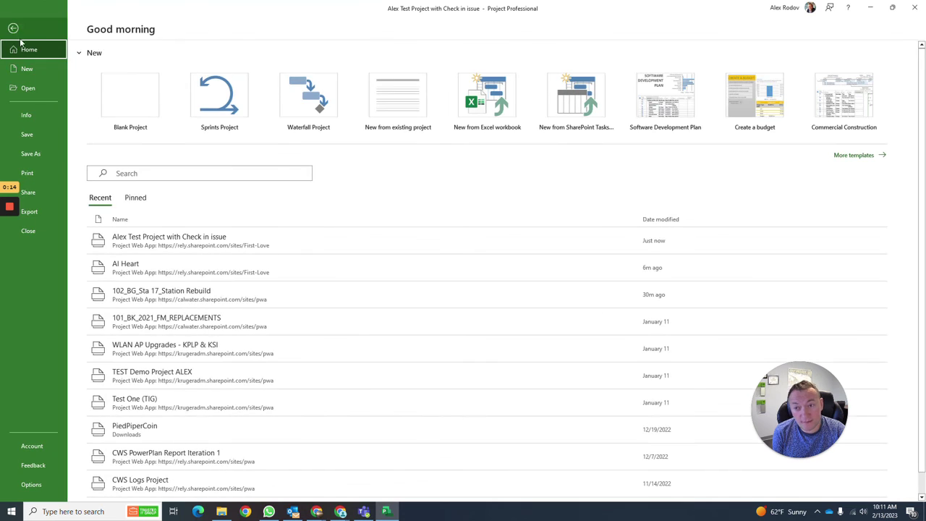
Step: Close the project with Save and Check it in, then publish it from File > Info
{"action": "left_click", "coordinate": [33, 233]}
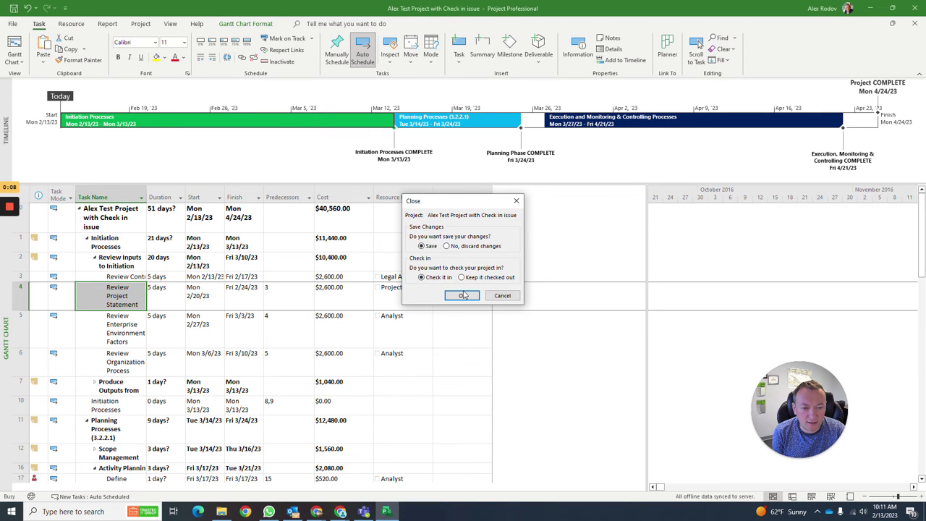
{"action": "left_click", "coordinate": [498, 297]}
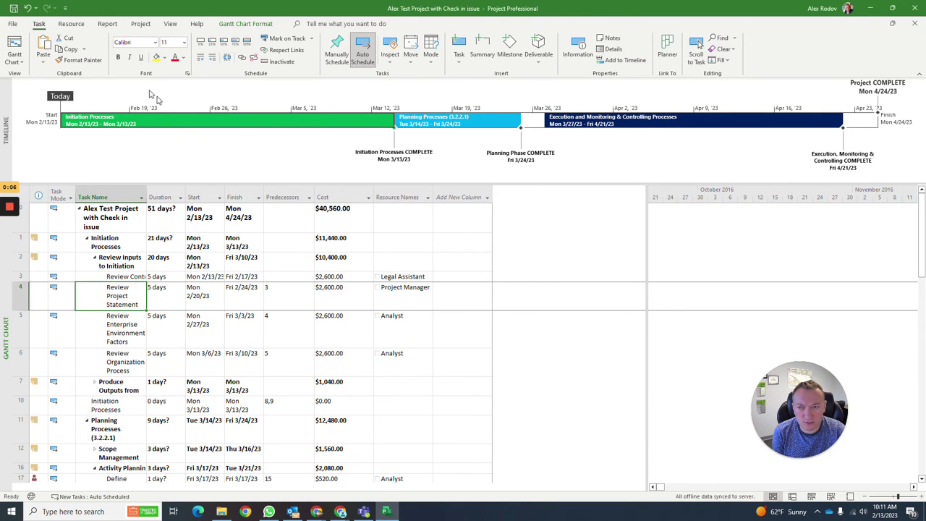
{"action": "left_click", "coordinate": [13, 24]}
{"action": "left_click", "coordinate": [26, 115]}
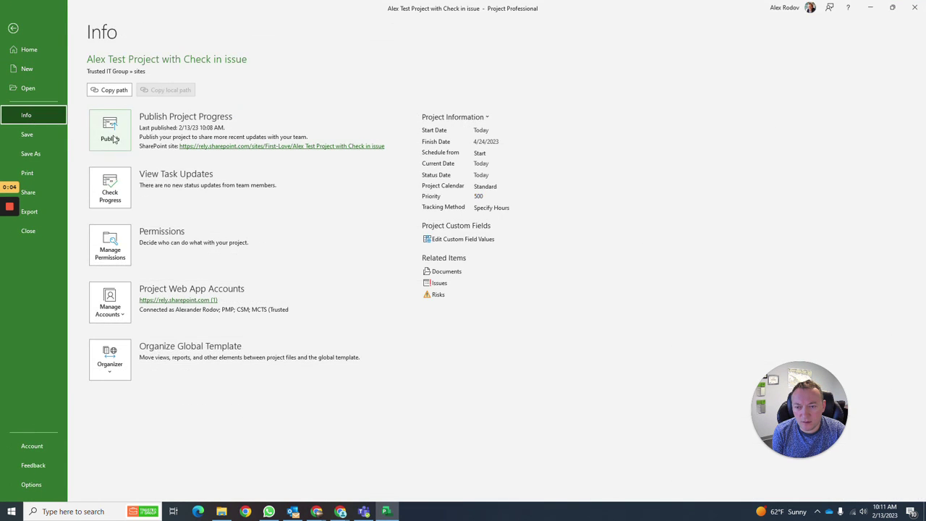
{"action": "left_click", "coordinate": [112, 138]}
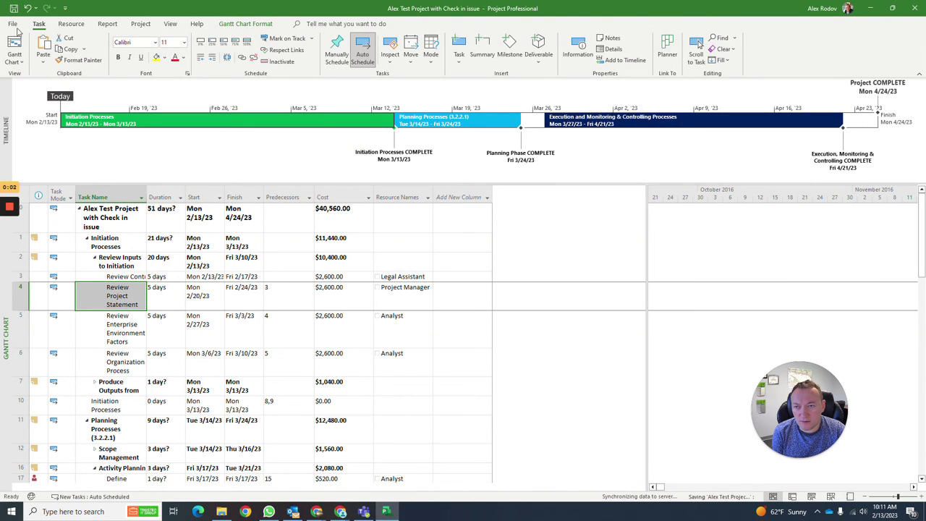